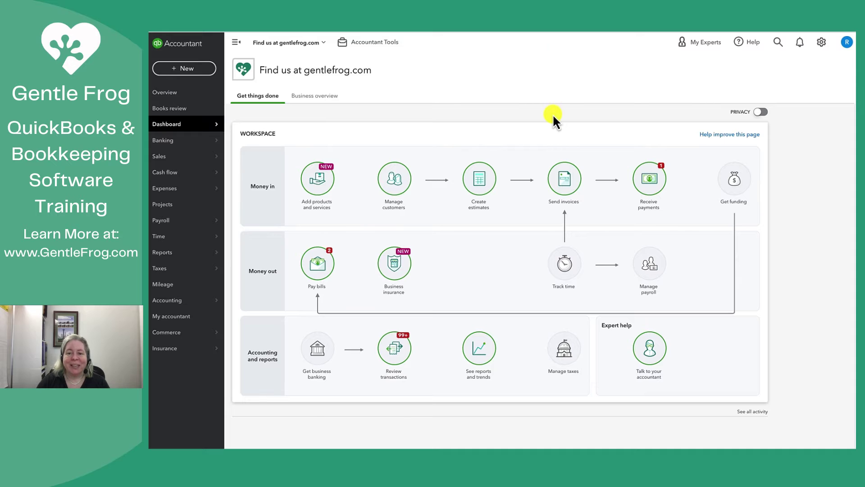
From the gear menu, open Account and Settings on the Sales tab and scroll to Messages
click(822, 42)
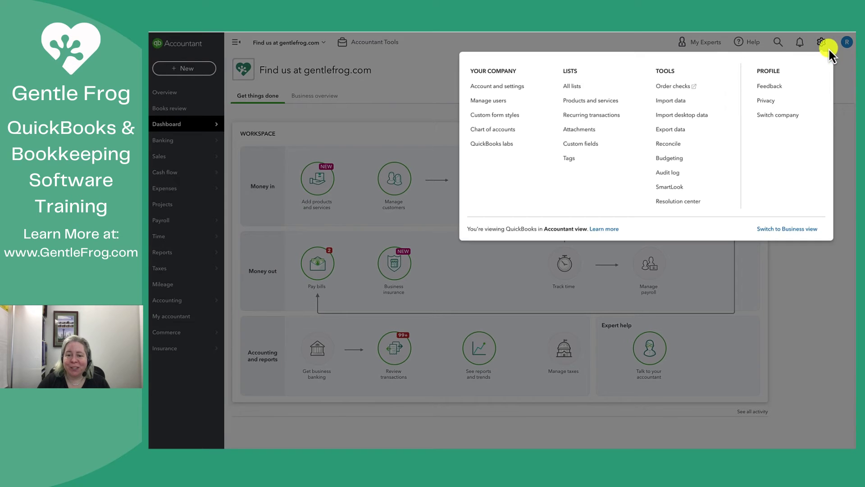
click(513, 89)
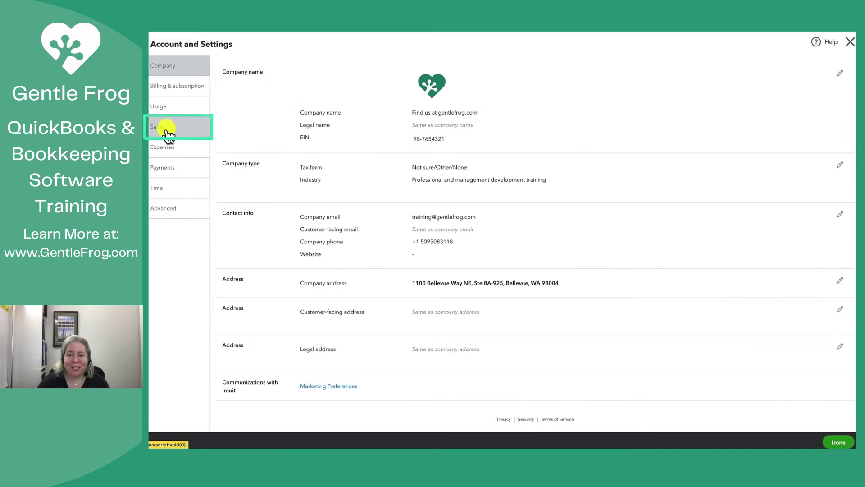
click(168, 130)
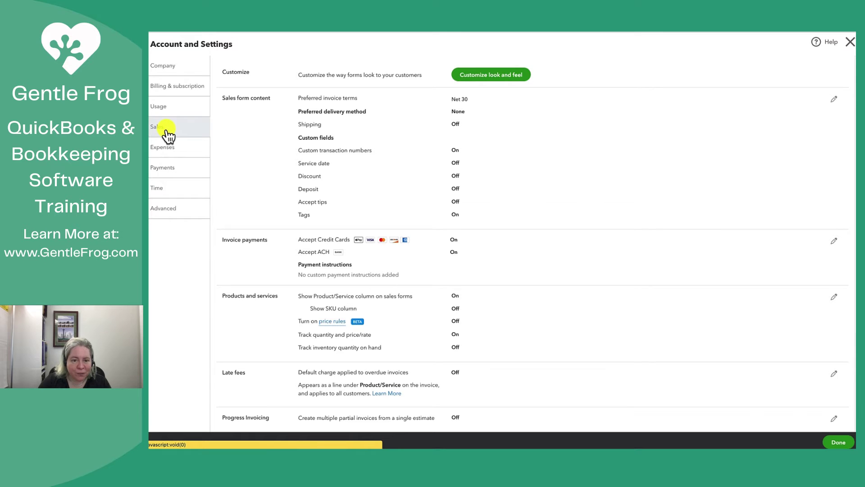
scroll(285, 344, down, 3)
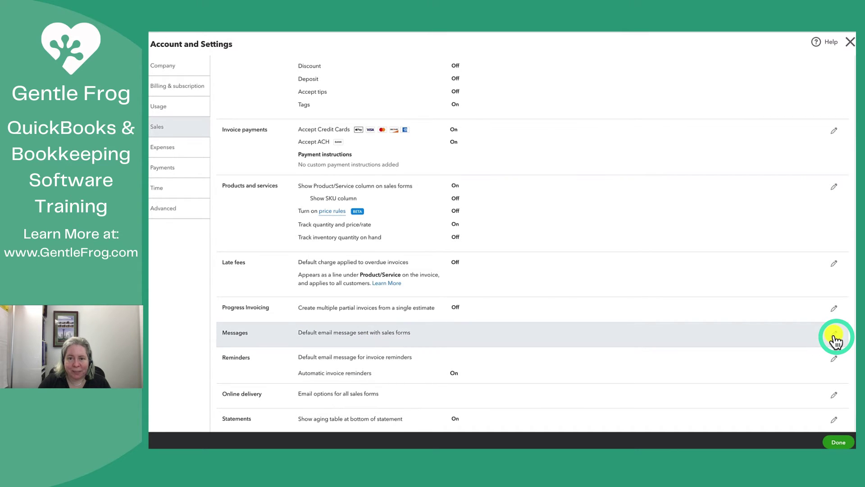
Start editing the Messages section with the sales form kept as Invoice
click(834, 336)
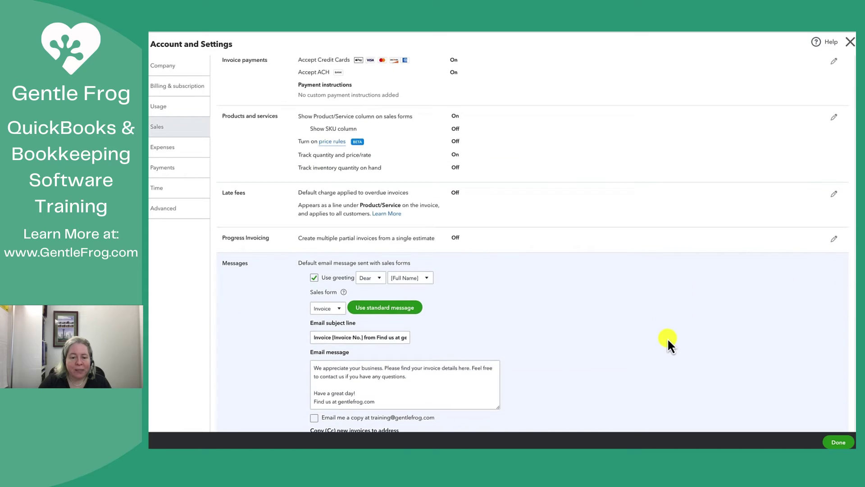
click(339, 275)
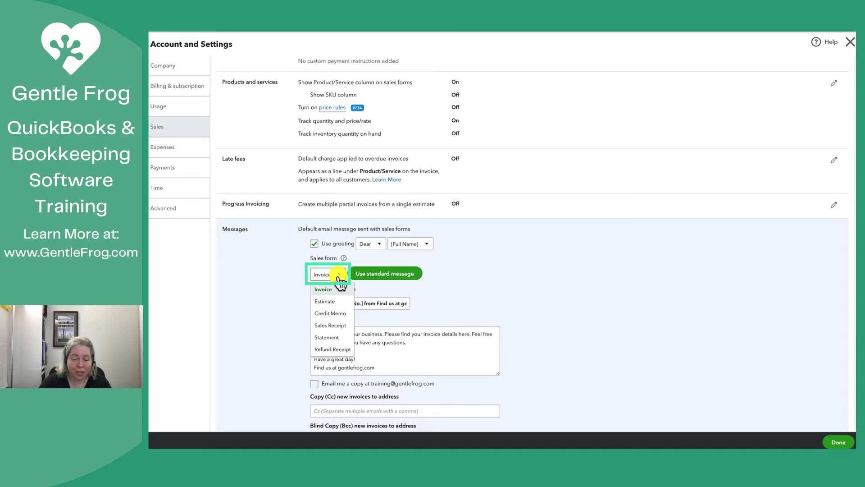
click(341, 281)
scroll(288, 288, down, 1)
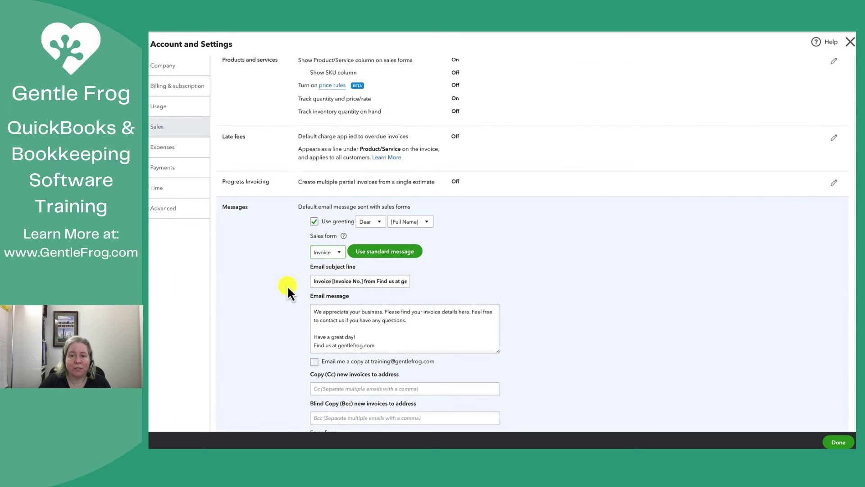
scroll(288, 286, down, 3)
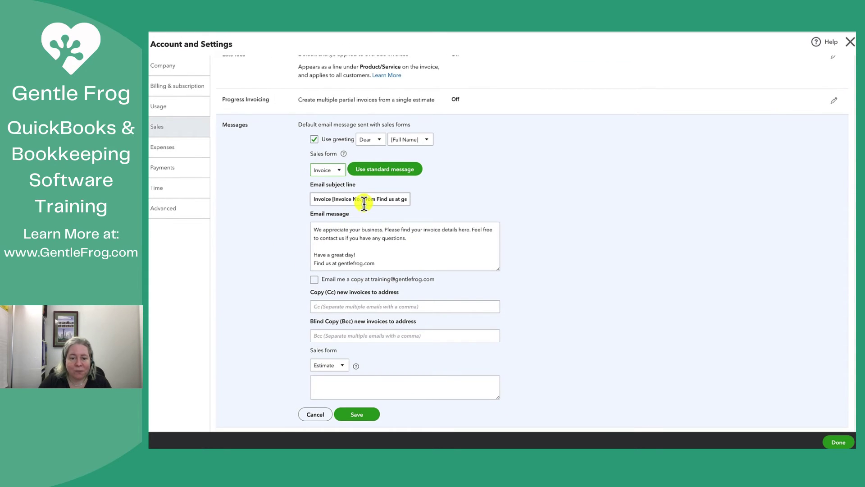
Select and delete the entire default invoice email message text
drag(377, 202, 424, 202)
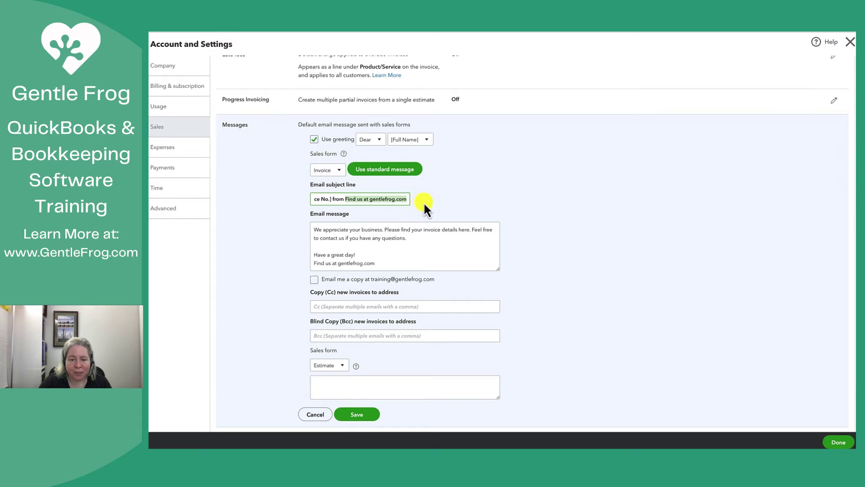
click(333, 242)
key(ctrl+a)
scroll(333, 244, up, 1)
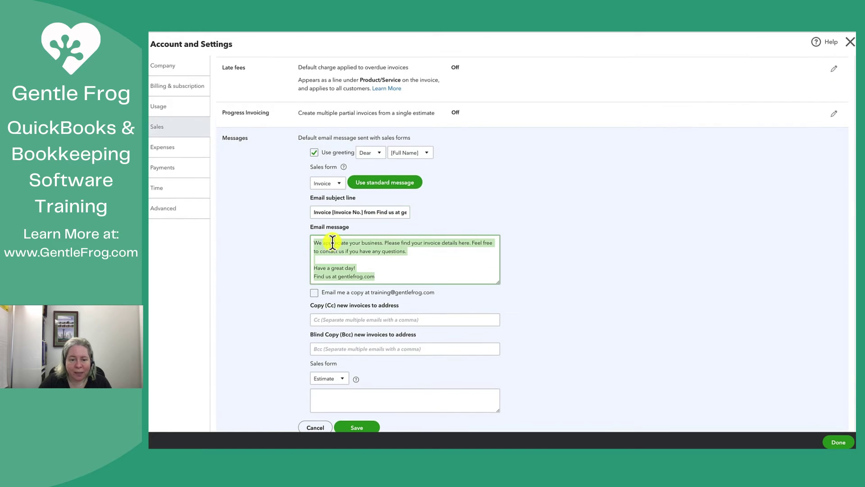
click(338, 251)
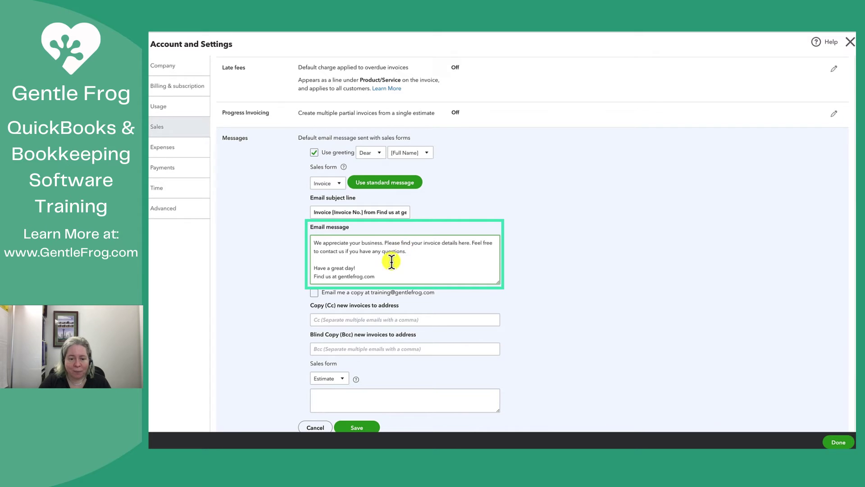
drag(375, 276, 302, 245)
key(BackSpace)
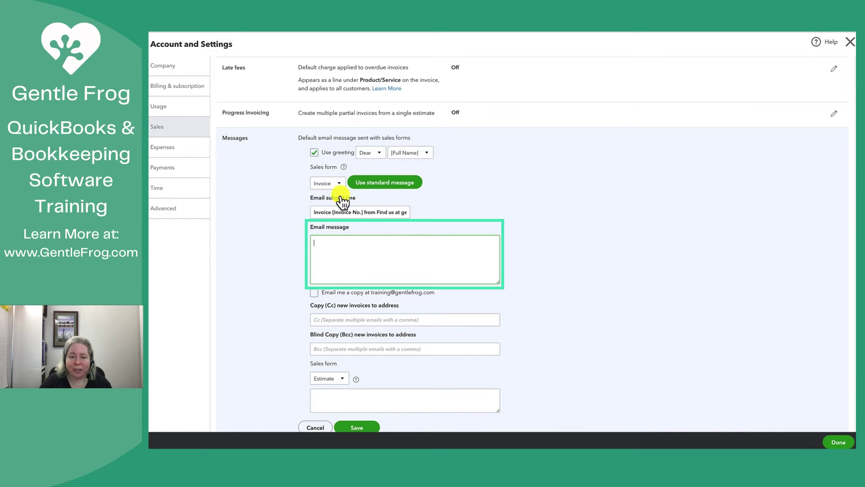
Set the invoice greeting to Dear [First]
click(371, 154)
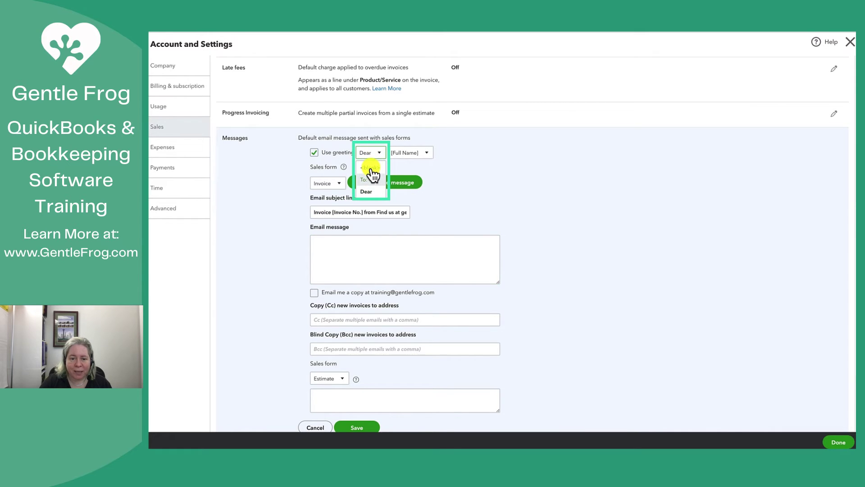
click(370, 167)
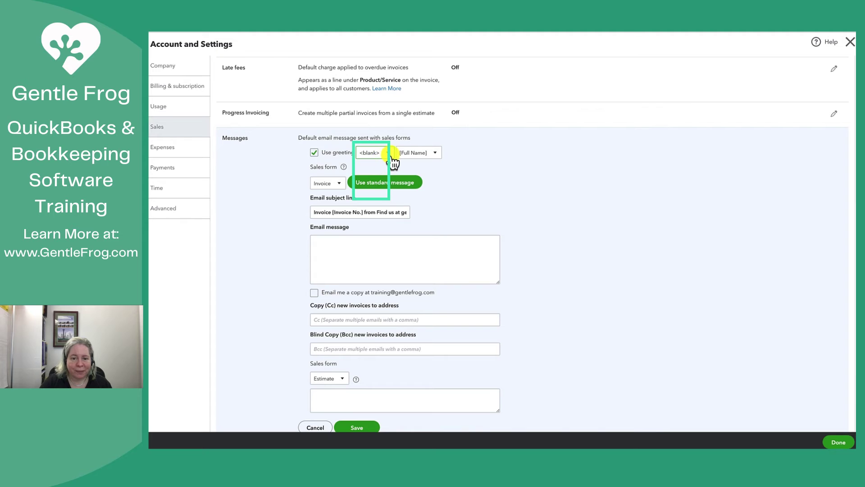
click(381, 153)
click(374, 189)
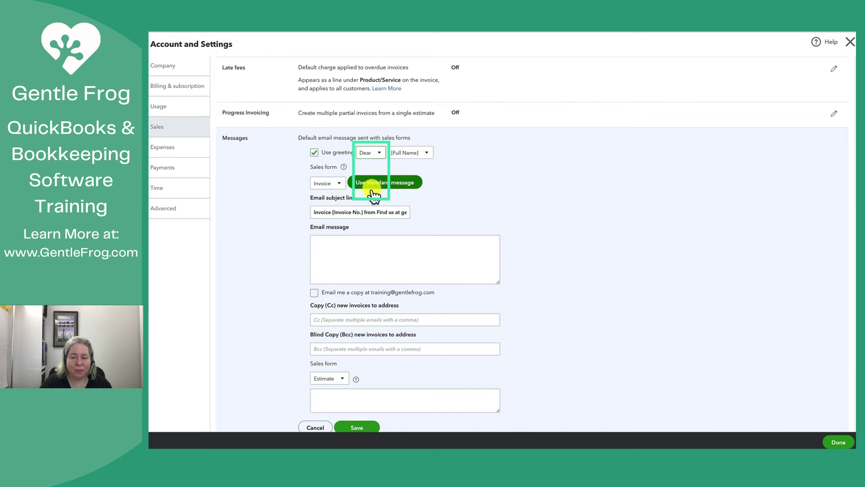
click(415, 155)
click(410, 196)
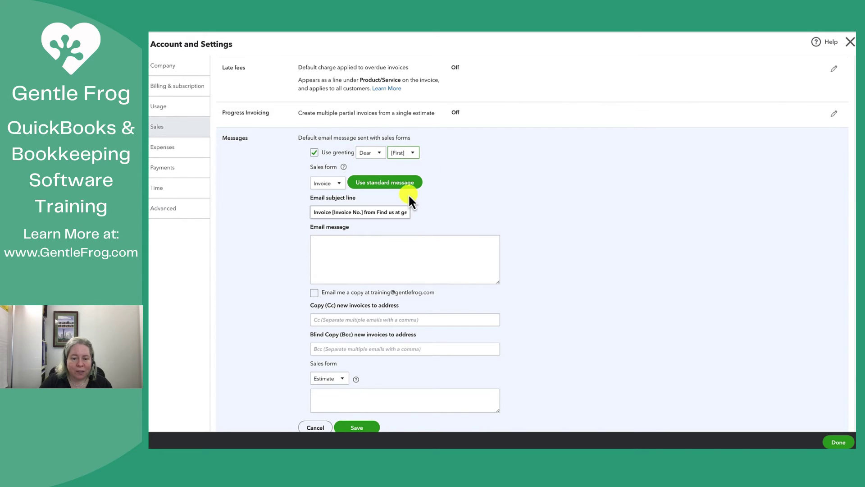
Write the message 'Thank you for your business. Enclosed please find your invoice. Thanks,' plus the sender's name
click(325, 254)
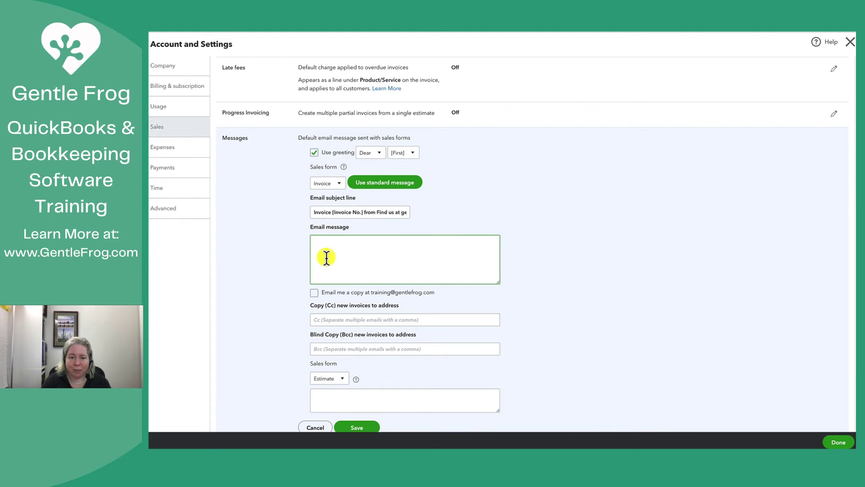
text(Thank you for )
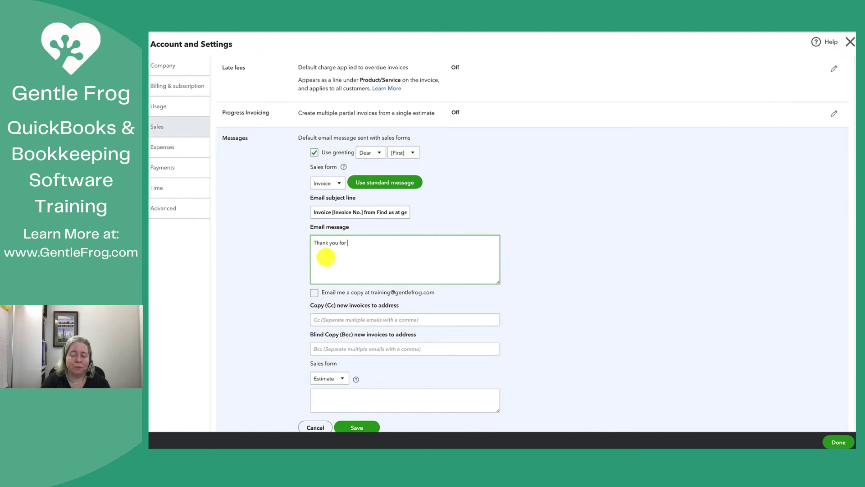
text(your business)
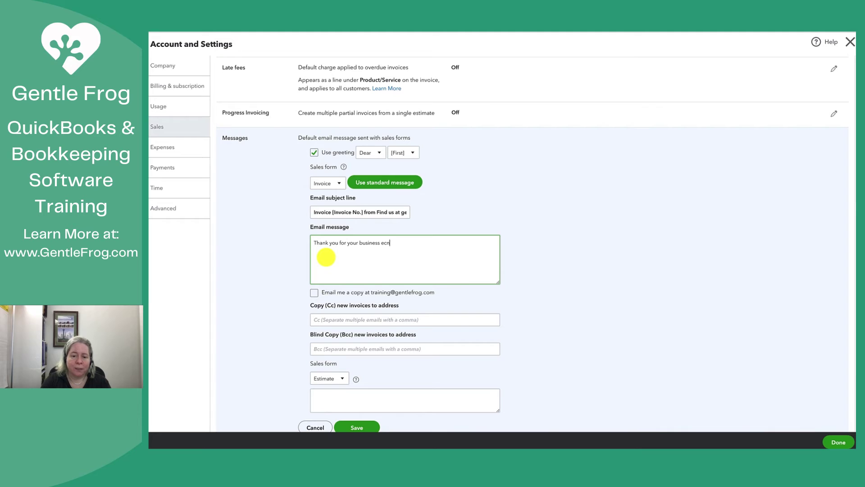
text(. Enclosed plee)
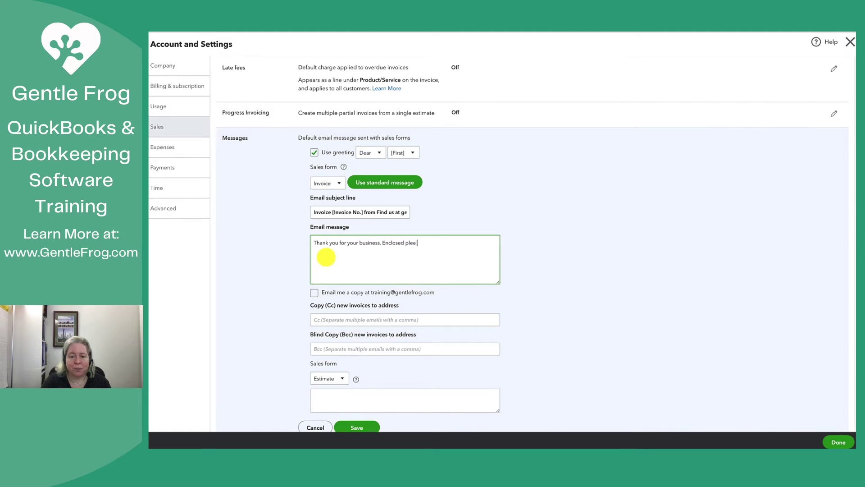
key(BackSpace)
text(ase find you rinvoice)
key(BackSpace)
key(BackSpace)
key(BackSpace)
key(BackSpace)
text(r invoice.  )
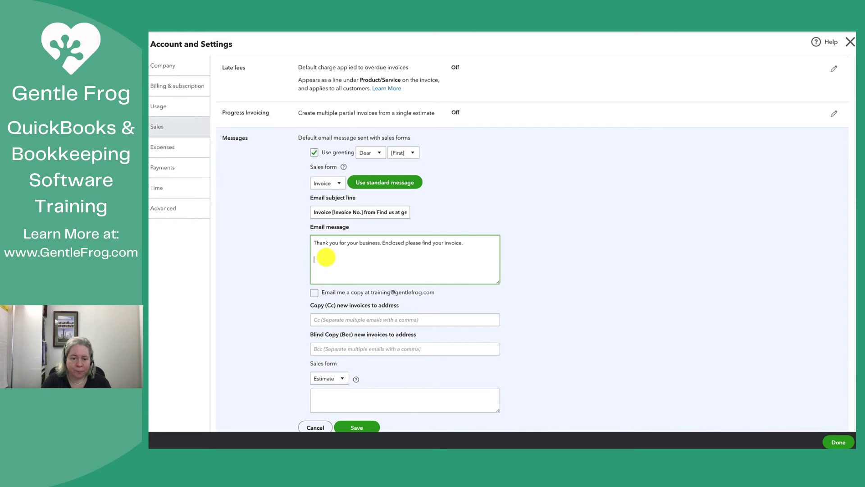
text(Thanks,)
key(Return)
text(Rachel)
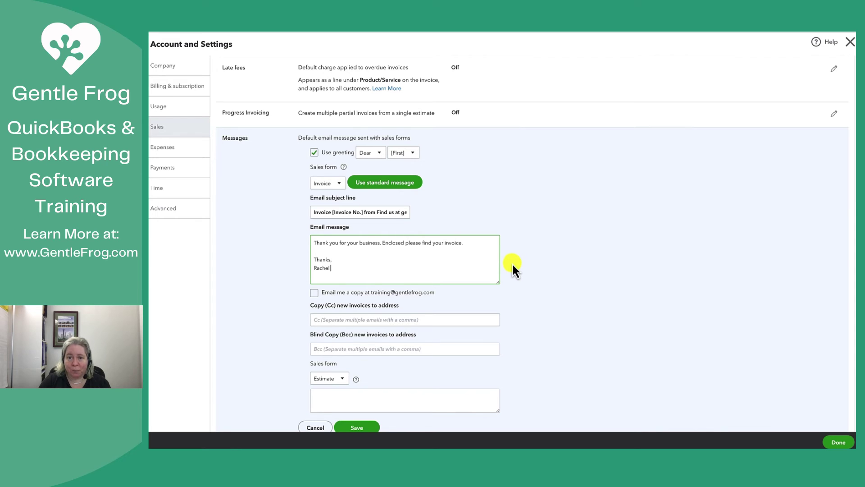
Save the new invoice email message in the Messages section
scroll(512, 263, down, 1)
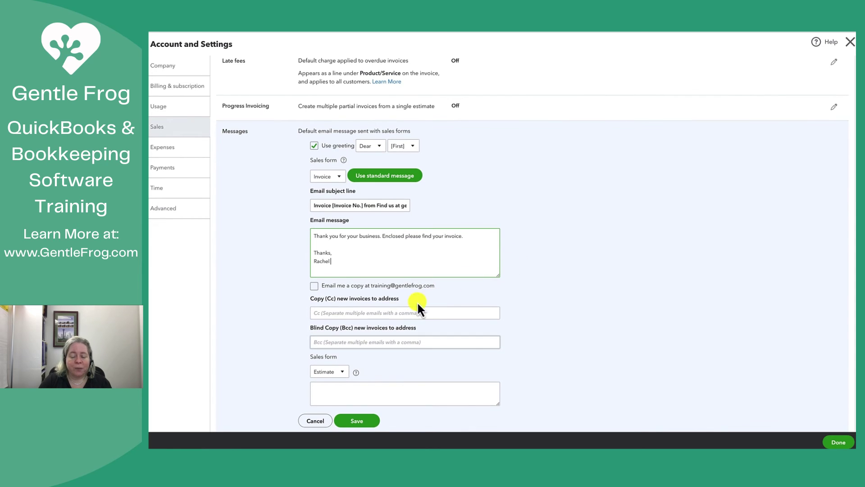
scroll(337, 334, down, 1)
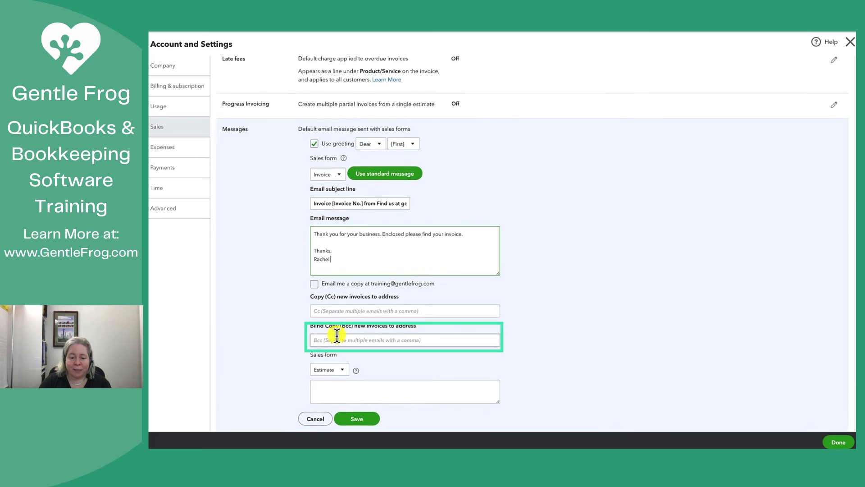
click(417, 325)
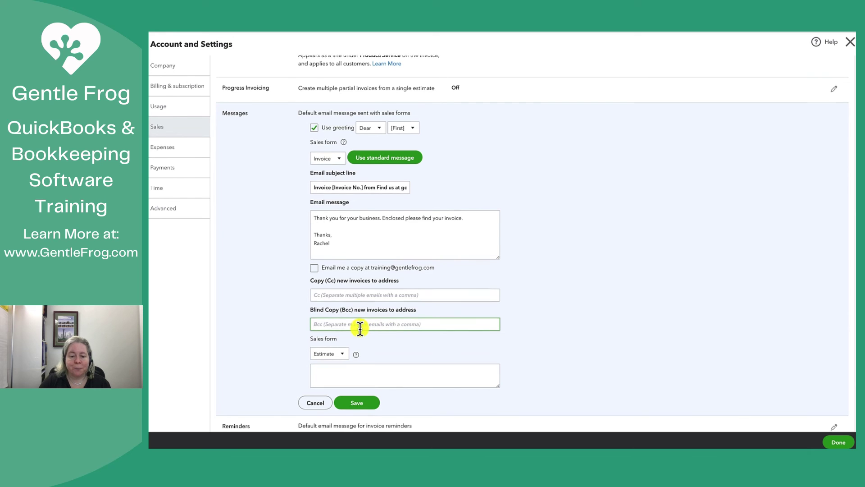
scroll(360, 328, down, 1)
click(357, 373)
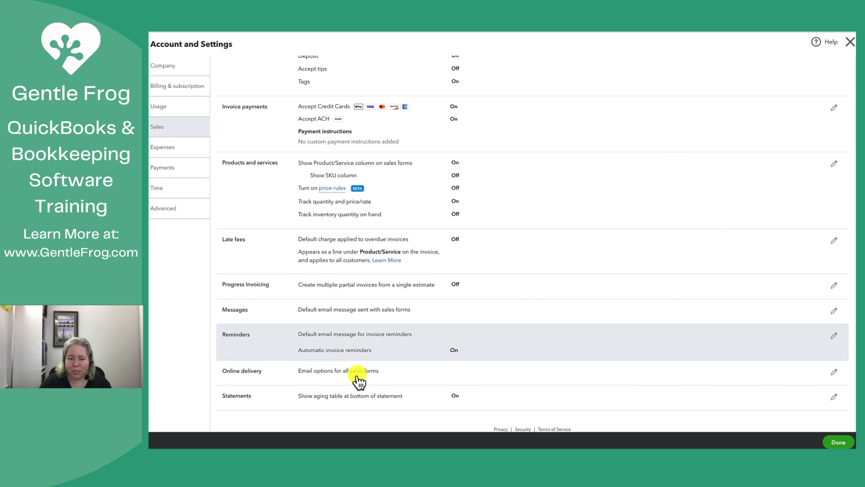
Expand the Reminders settings for editing to view the invoice reminder schedules
click(835, 335)
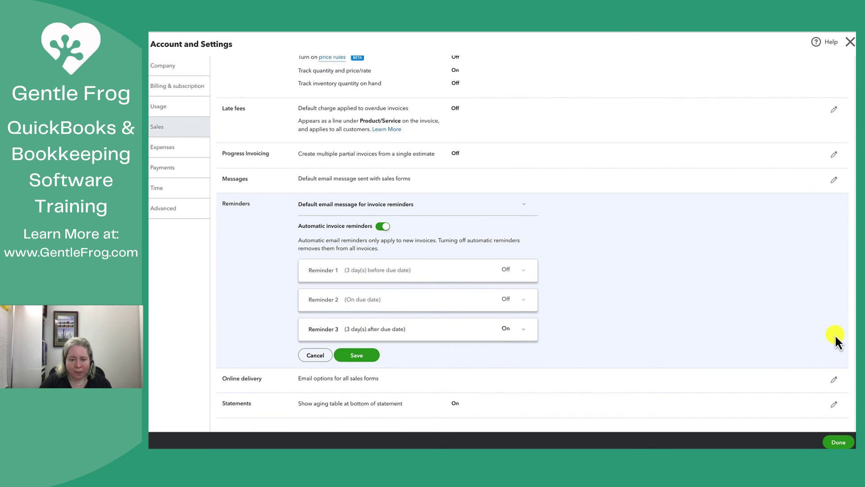
scroll(599, 333, up, 1)
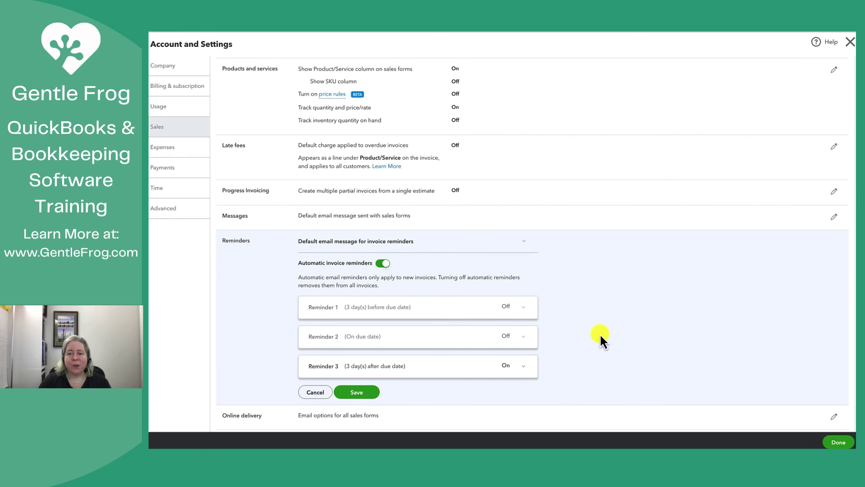